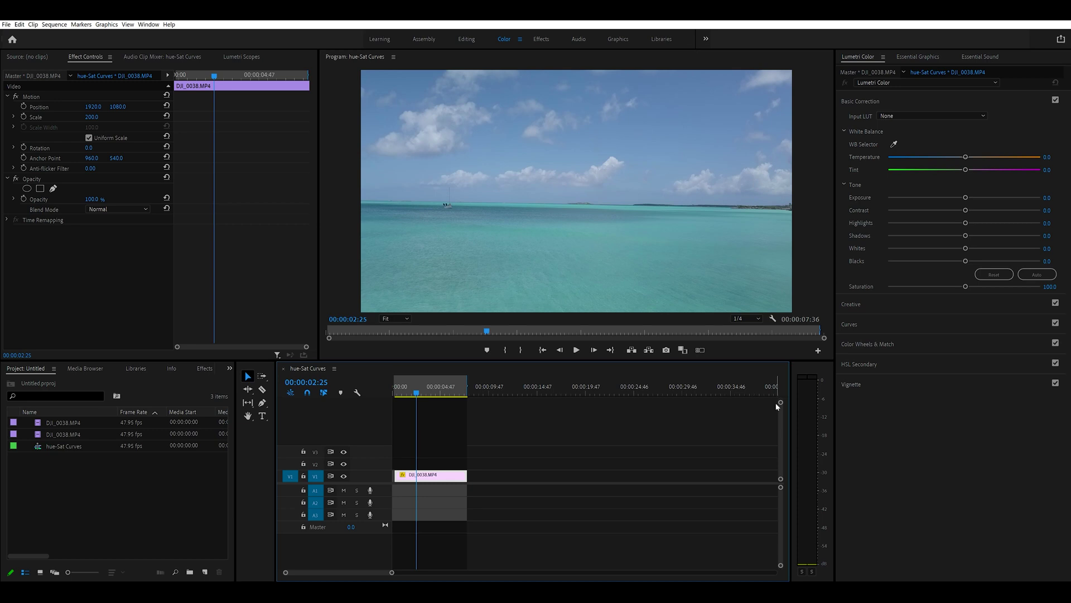
# Play the drone sea clip from the start, then return to its first frame
pyautogui.click(397, 394)
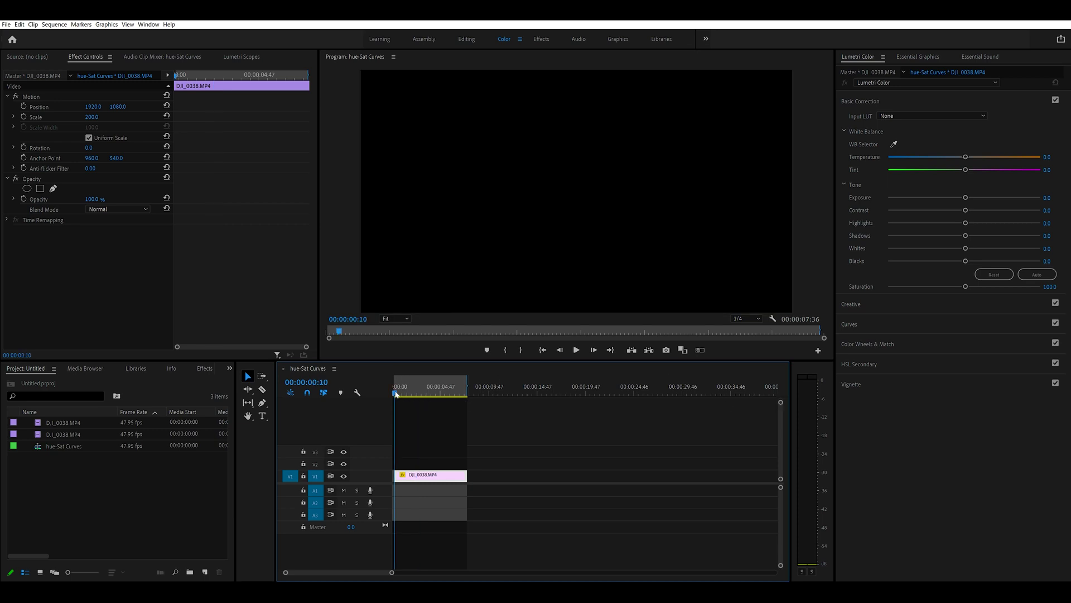
pyautogui.click(576, 350)
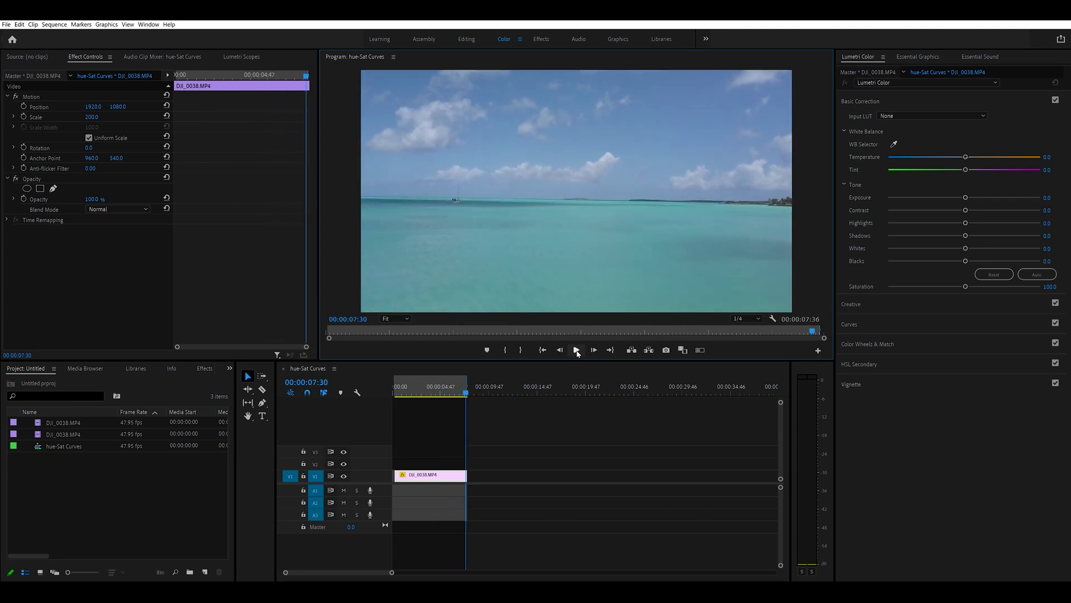
pyautogui.click(577, 350)
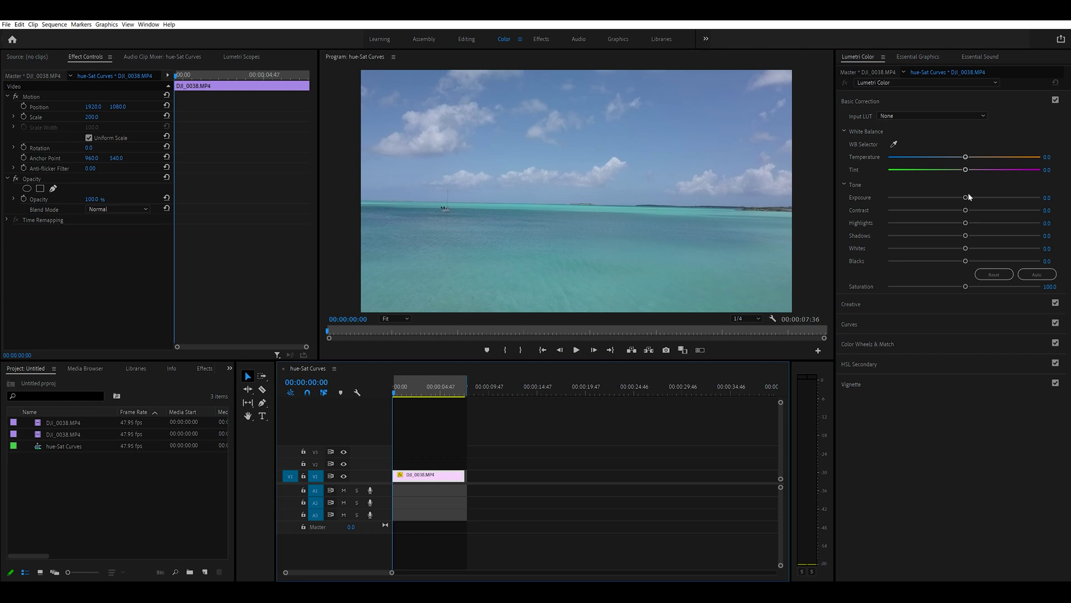
# Apply Lumetri Color to the sea clip, zoom the Program monitor to 25%, and add a free-draw mask
pyautogui.moveTo(966, 197); pyautogui.dragTo(967, 197)
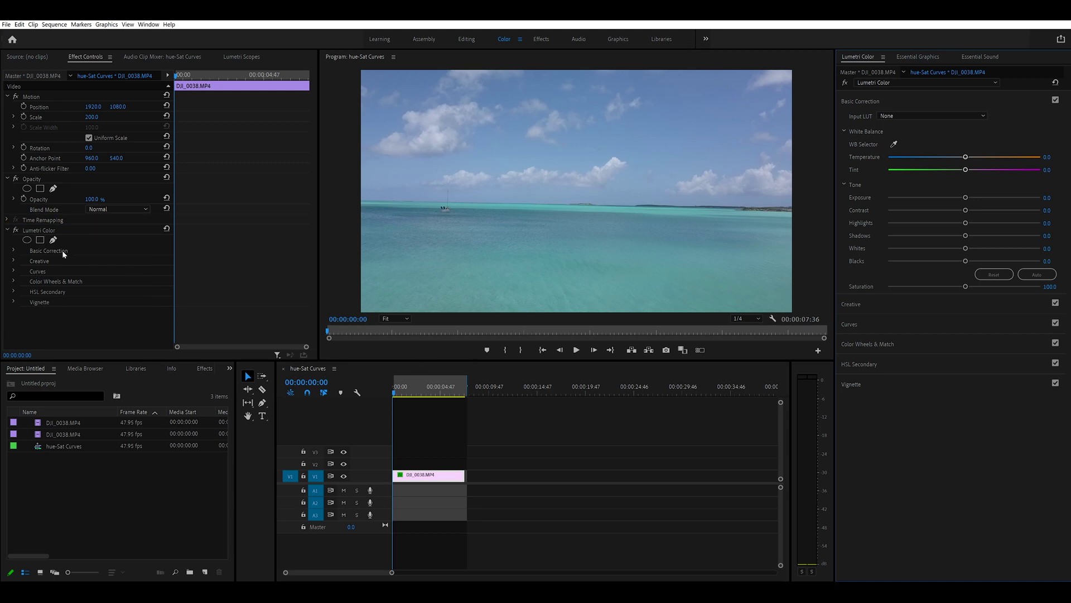
pyautogui.click(391, 322)
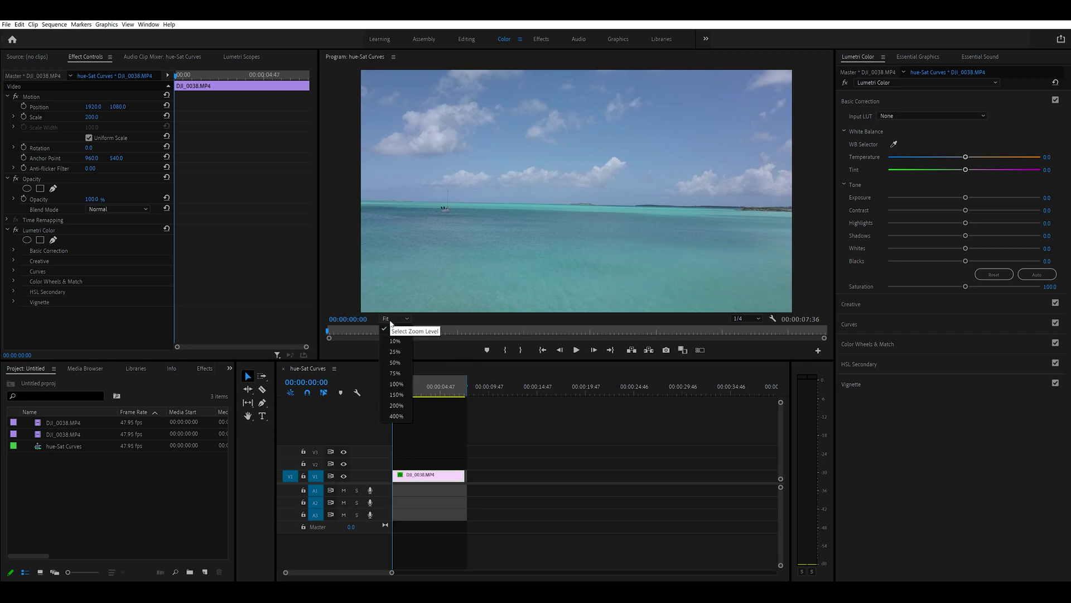
pyautogui.click(401, 350)
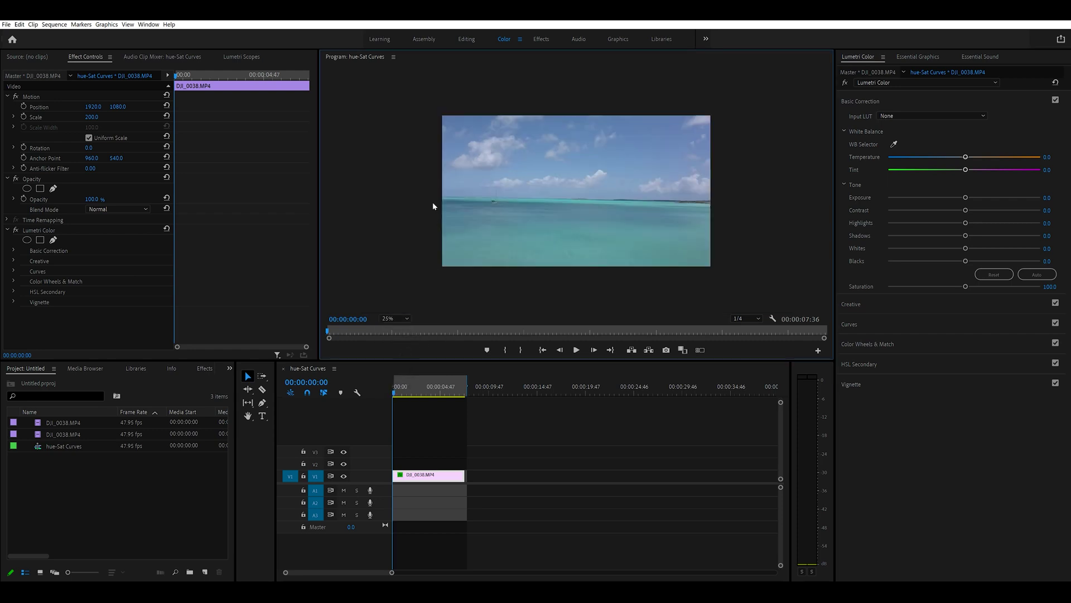
pyautogui.click(40, 239)
# Draw a closed four-point mask over the sky above the horizon and feather it to 99
pyautogui.click(420, 106)
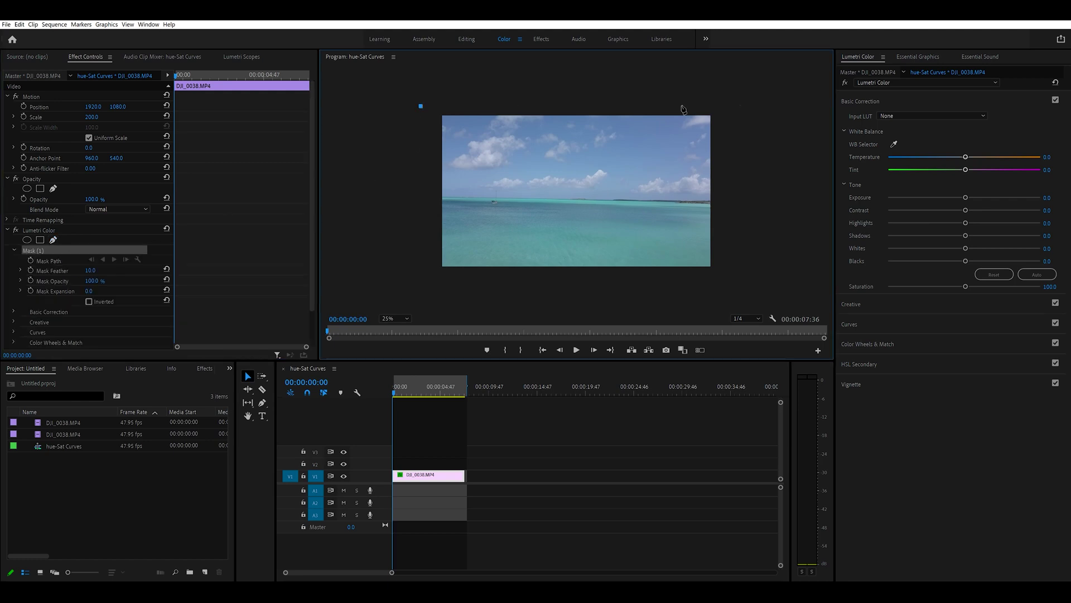
pyautogui.click(762, 104)
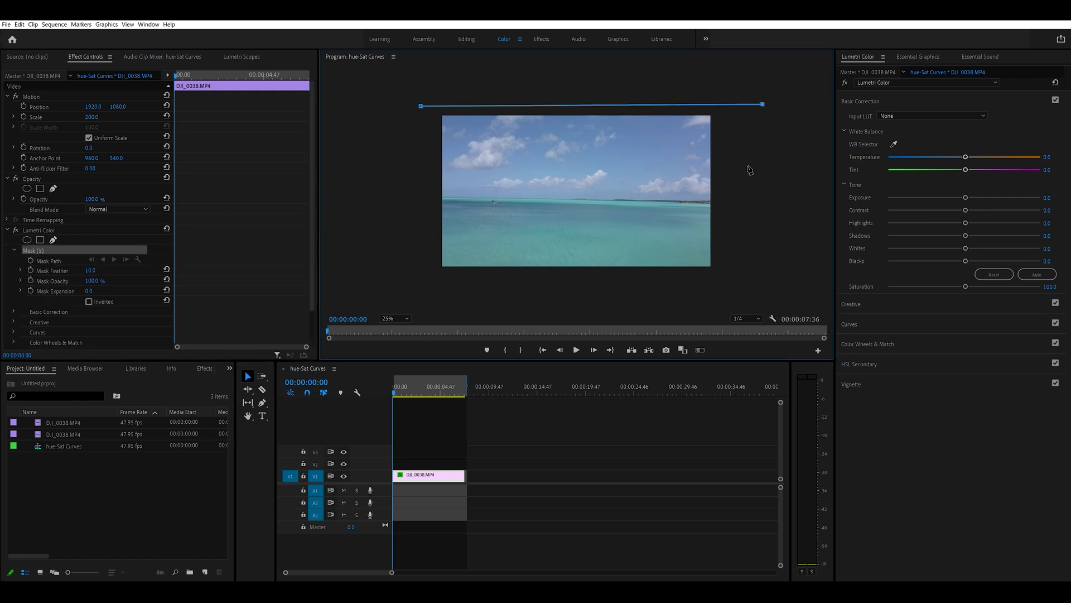
pyautogui.click(735, 206)
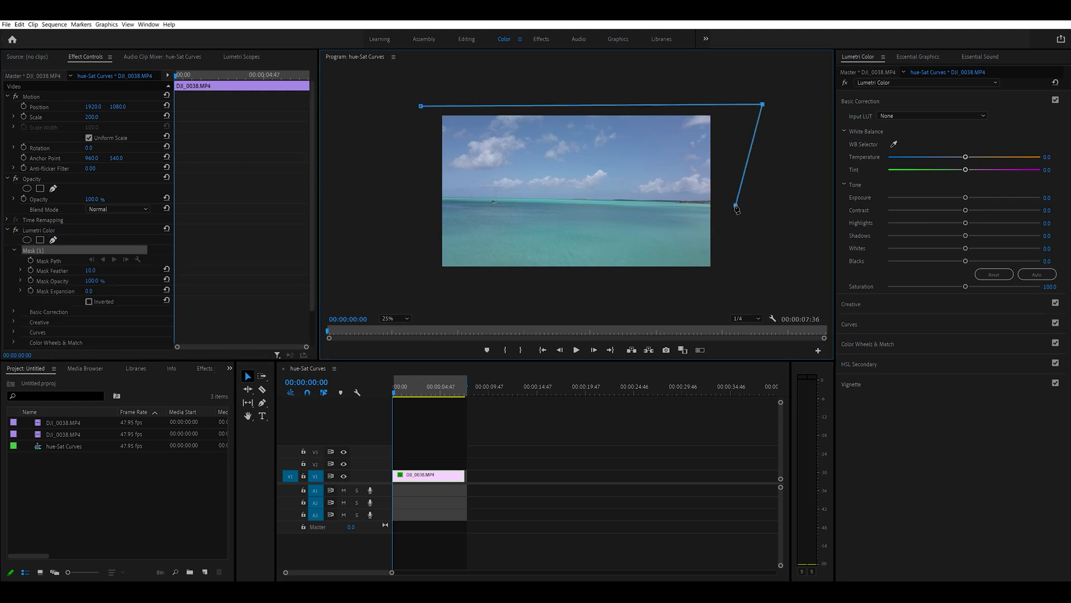
pyautogui.click(427, 200)
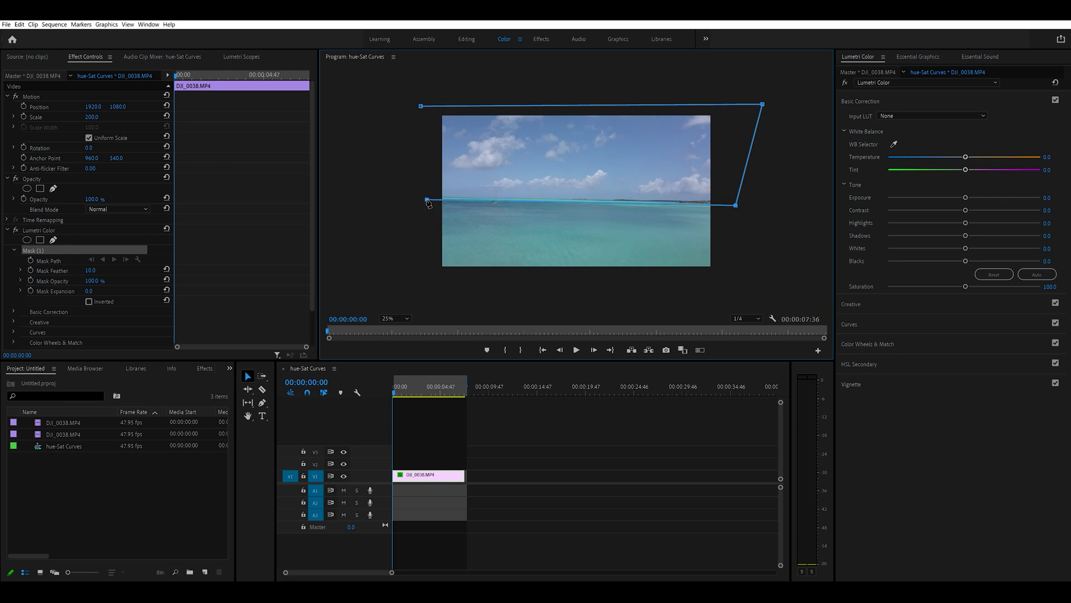
pyautogui.click(422, 108)
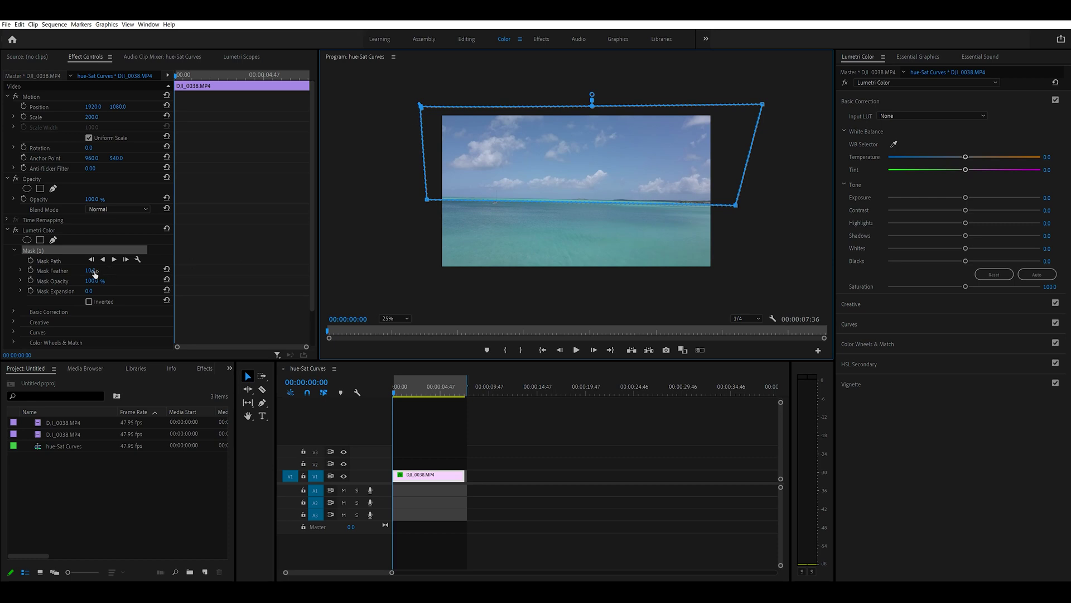
pyautogui.moveTo(93, 273); pyautogui.dragTo(137, 271)
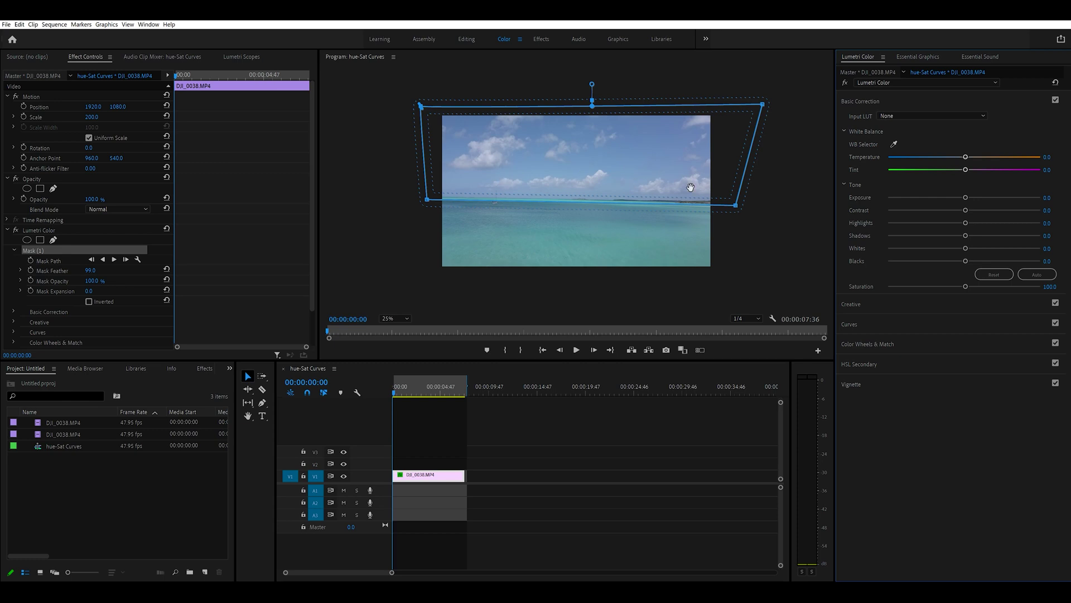
# Push the Midtones and Highlights color wheels toward blue
pyautogui.click(874, 343)
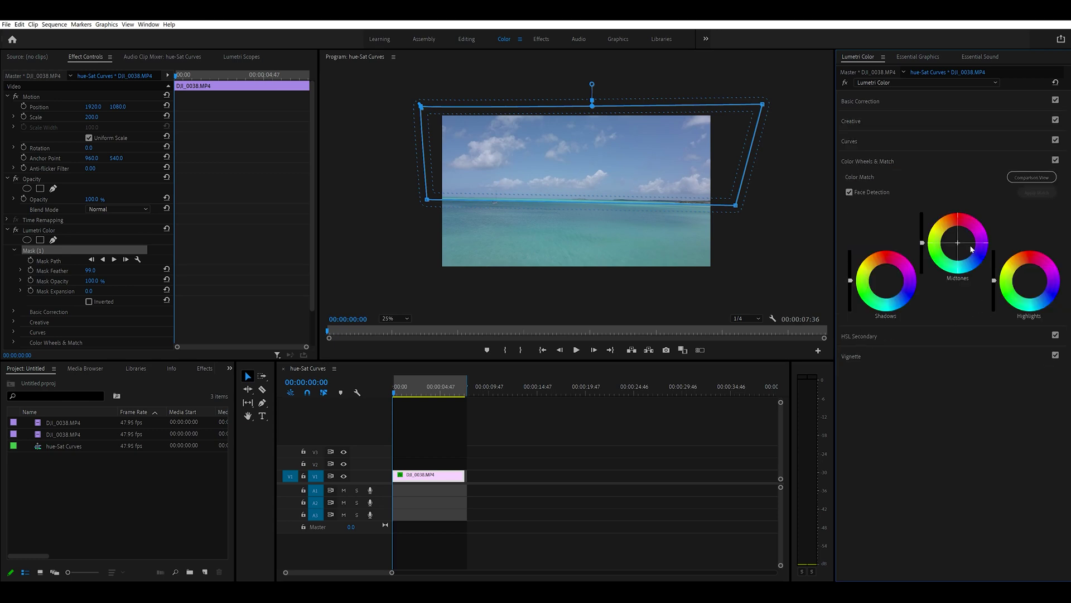
pyautogui.moveTo(981, 258); pyautogui.dragTo(1041, 382)
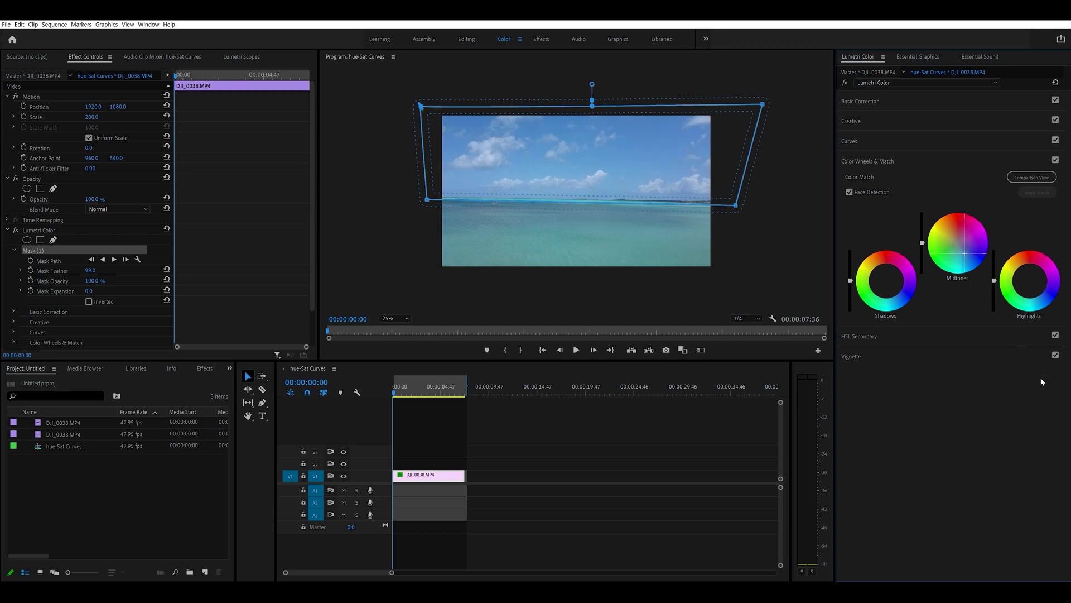
pyautogui.moveTo(1041, 289); pyautogui.dragTo(1064, 345)
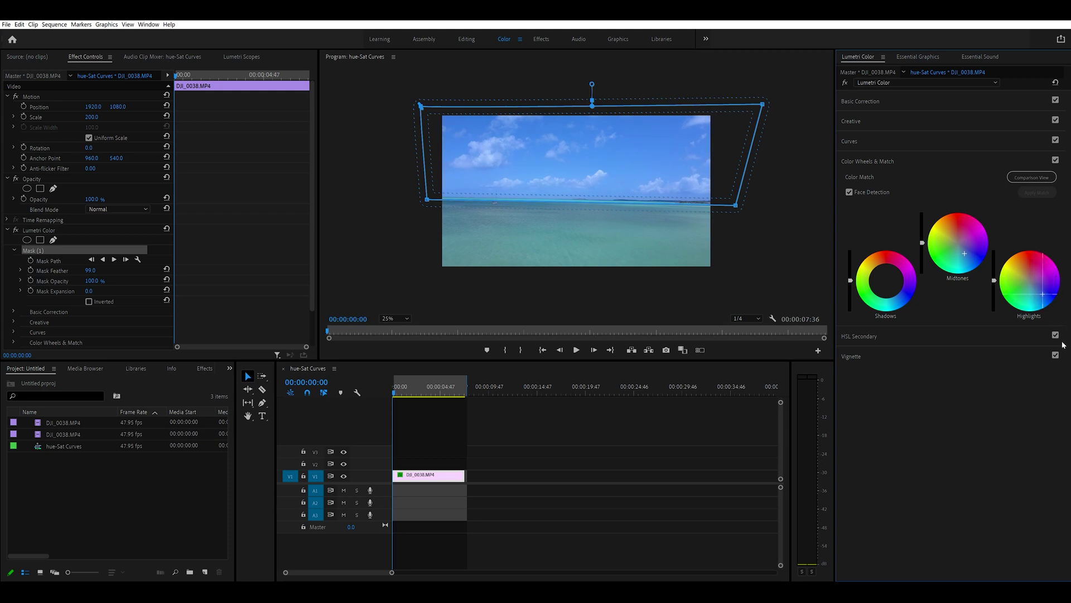
# Toggle the Lumetri Color bypass to compare the grade, then deselect the mask
pyautogui.click(847, 83)
pyautogui.click(847, 83)
pyautogui.click(847, 83)
pyautogui.click(847, 83)
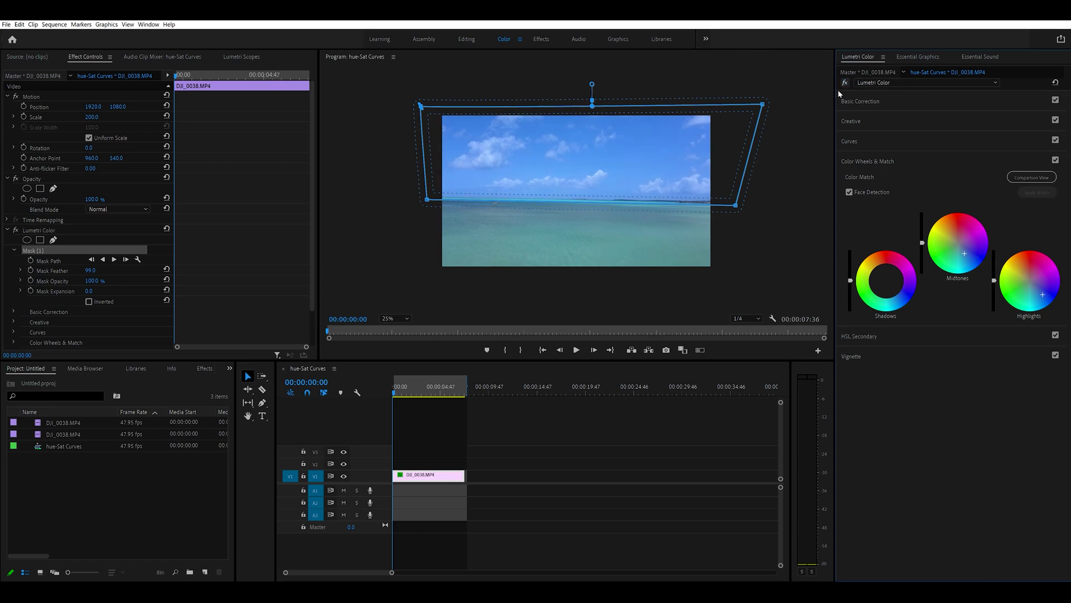
pyautogui.click(53, 231)
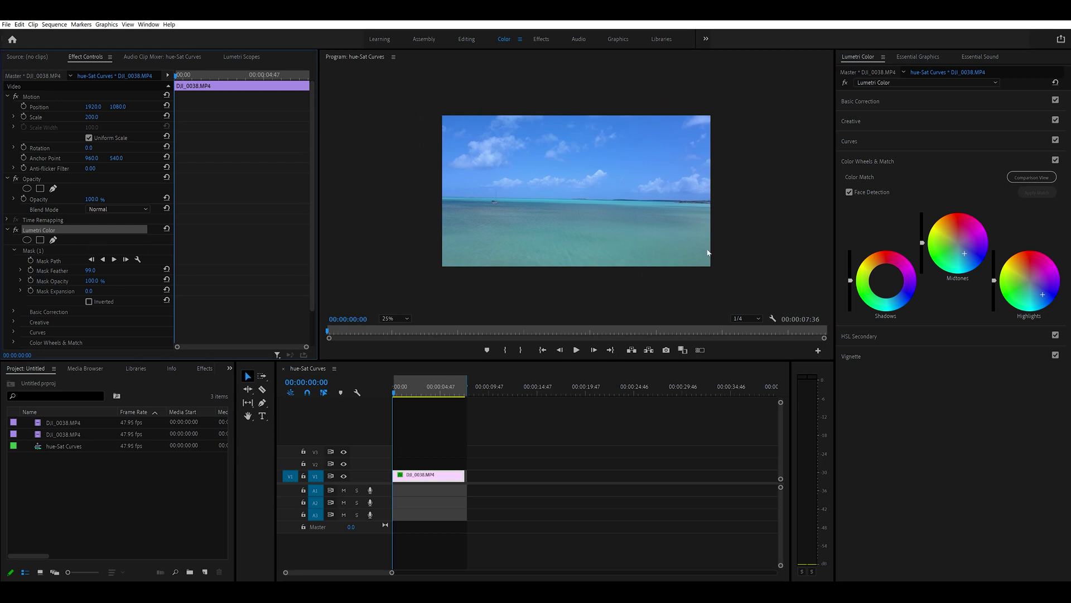
# Compare the blue sky grade with the original, restore Fit zoom, and play the graded clip
pyautogui.click(846, 83)
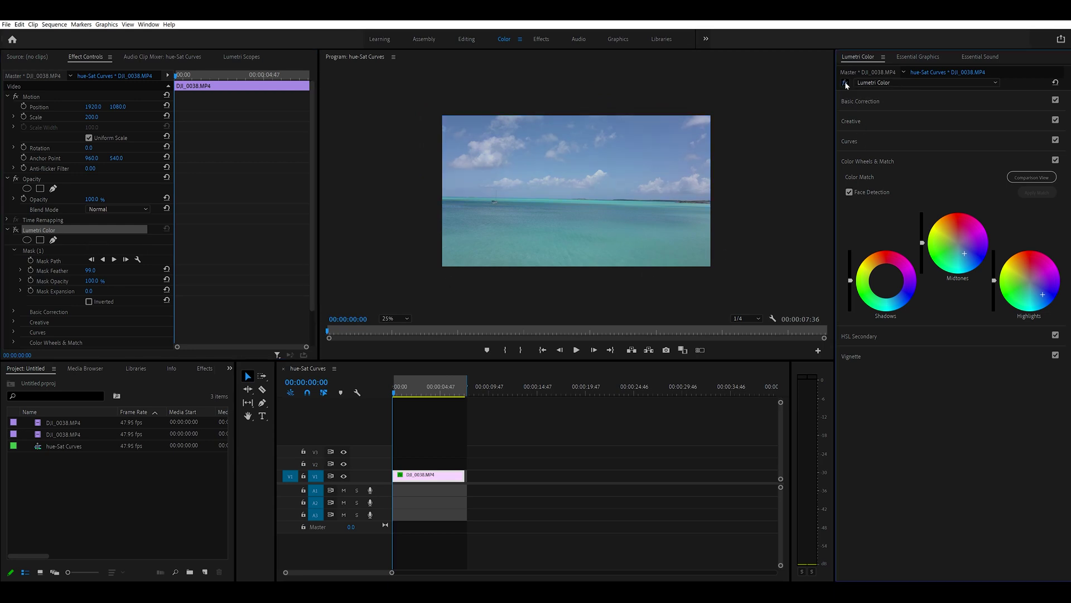
pyautogui.click(846, 83)
pyautogui.click(846, 83)
pyautogui.click(846, 83)
pyautogui.click(846, 83)
pyautogui.click(846, 83)
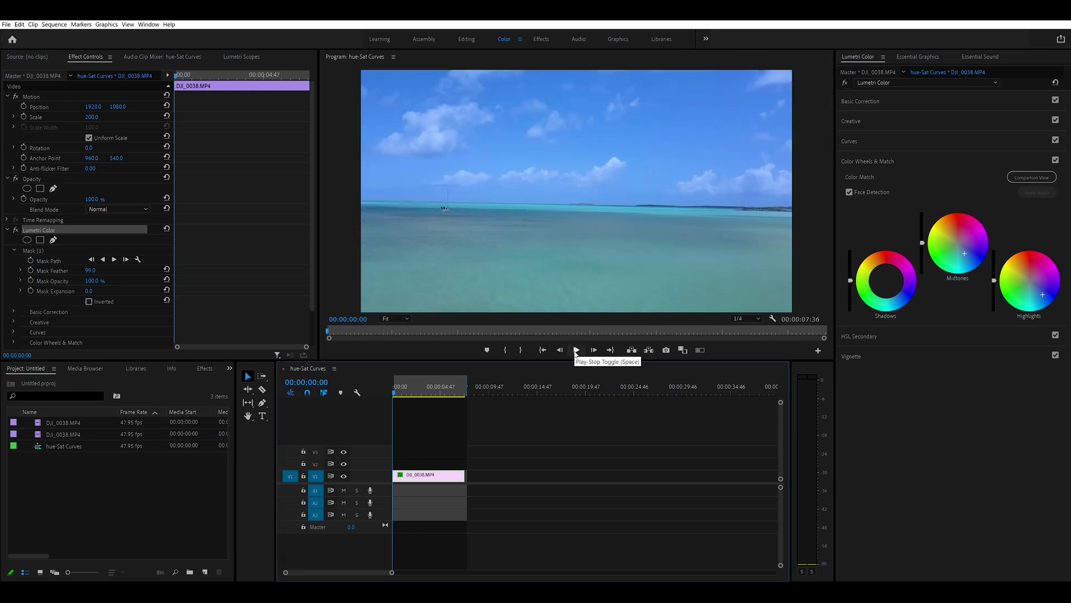
pyautogui.click(576, 349)
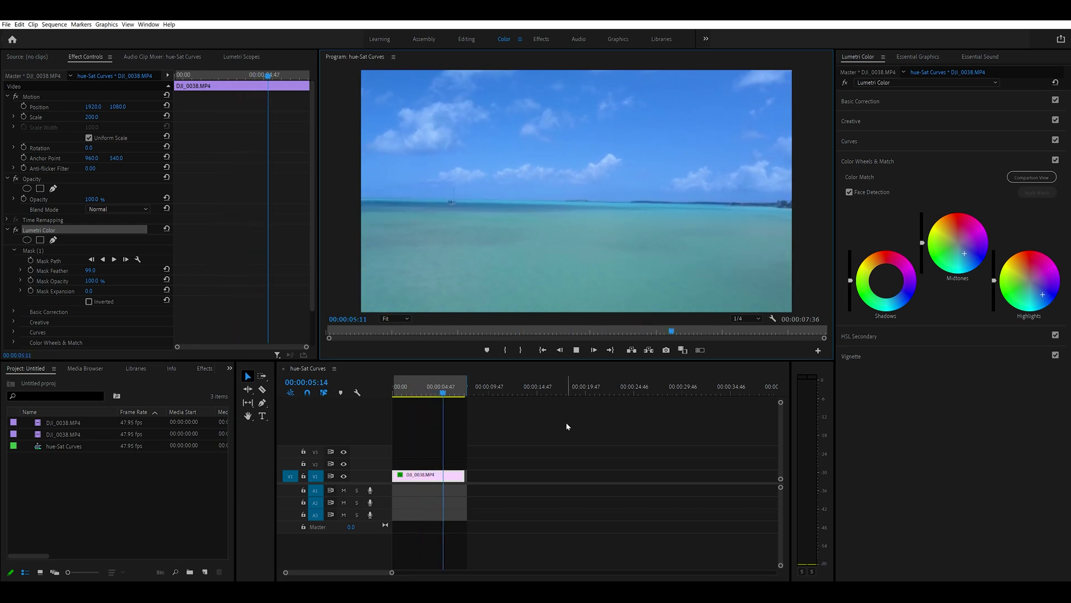
pyautogui.click(576, 350)
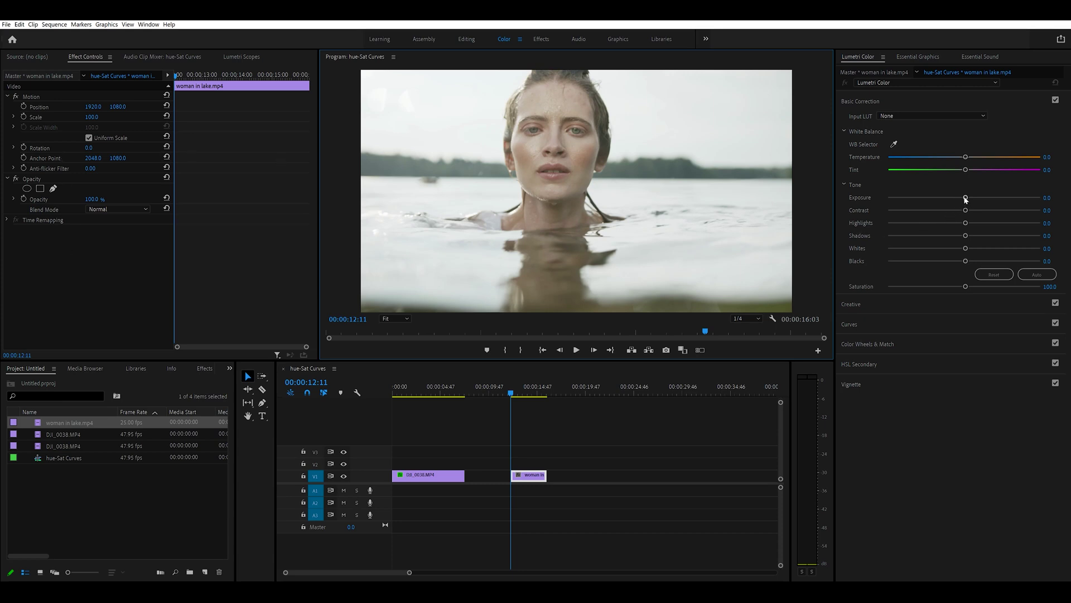
# Apply Lumetri Color to the woman in lake.mp4 clip
pyautogui.moveTo(965, 199); pyautogui.dragTo(965, 198)
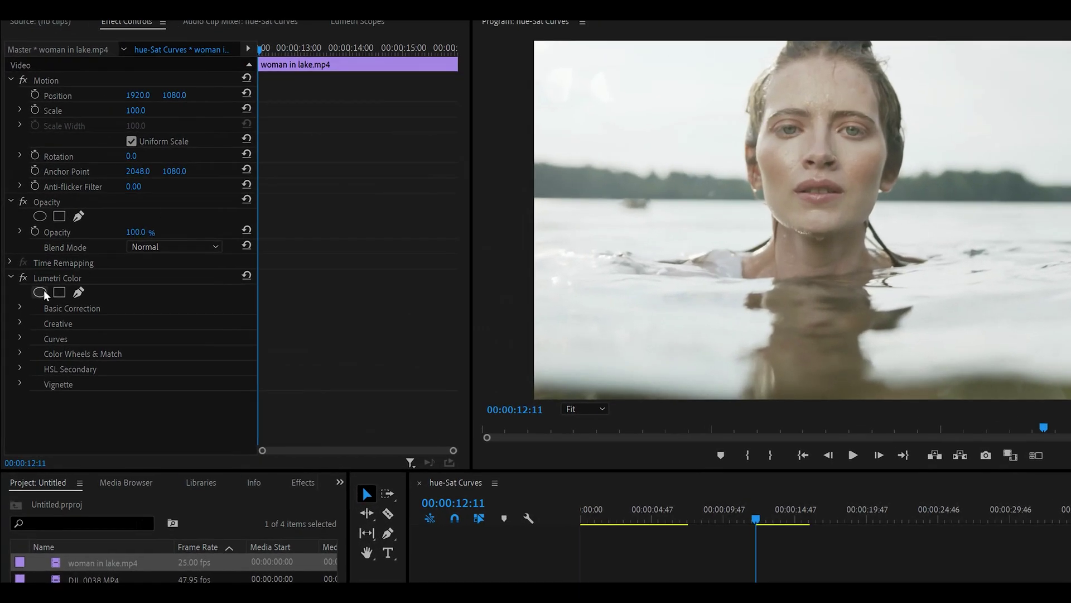
# Add an ellipse mask, shape it into a tall narrow oval over her face, and feather it to 88
pyautogui.click(40, 292)
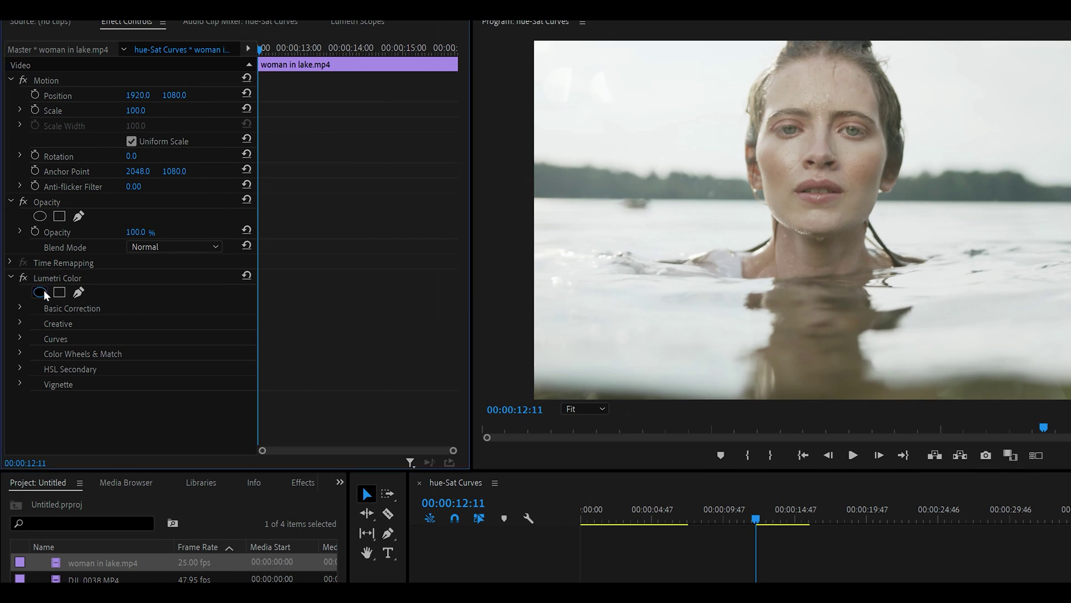
pyautogui.moveTo(847, 180); pyautogui.dragTo(812, 103)
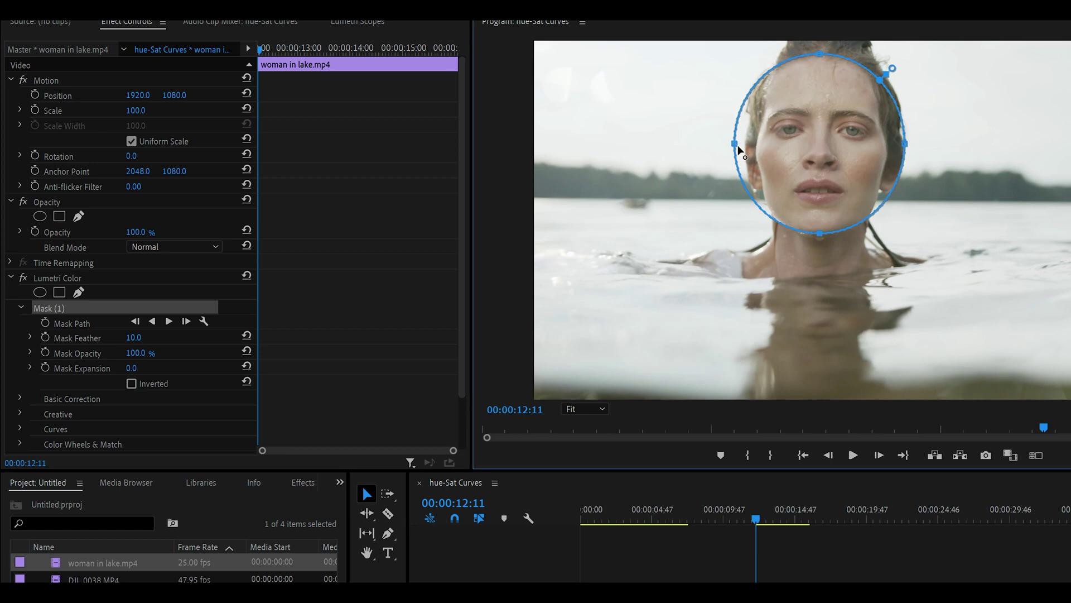
pyautogui.moveTo(735, 146); pyautogui.dragTo(751, 148)
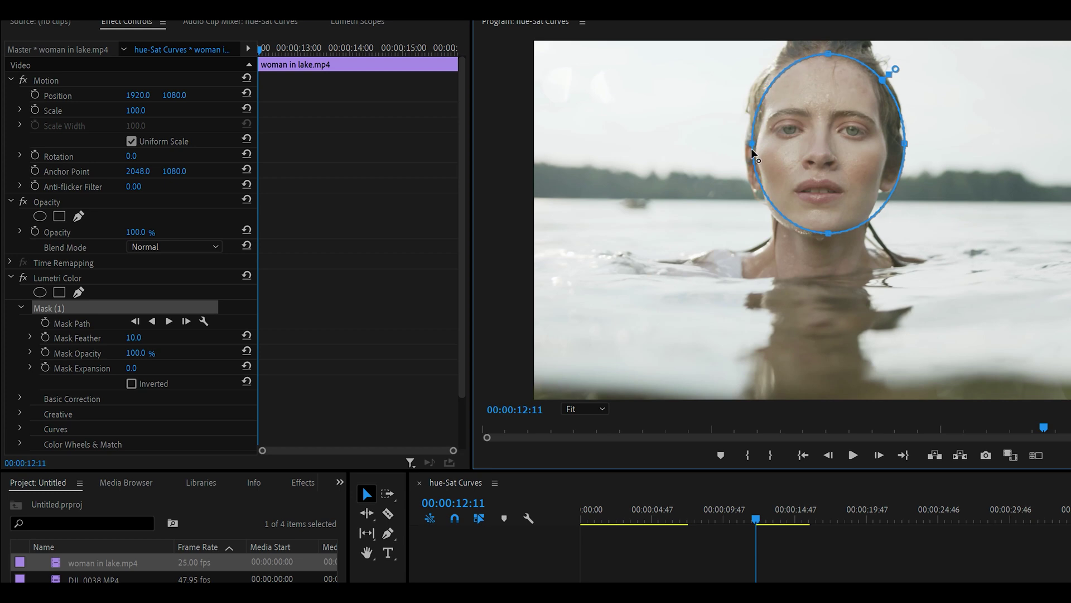
pyautogui.moveTo(904, 146); pyautogui.dragTo(895, 141)
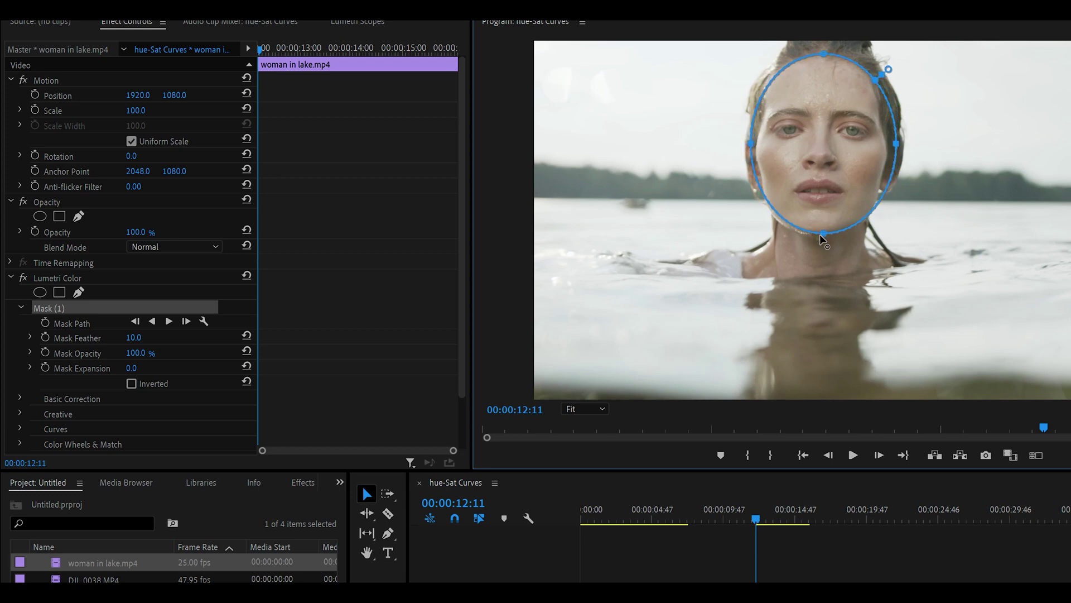
pyautogui.moveTo(820, 235); pyautogui.dragTo(820, 246)
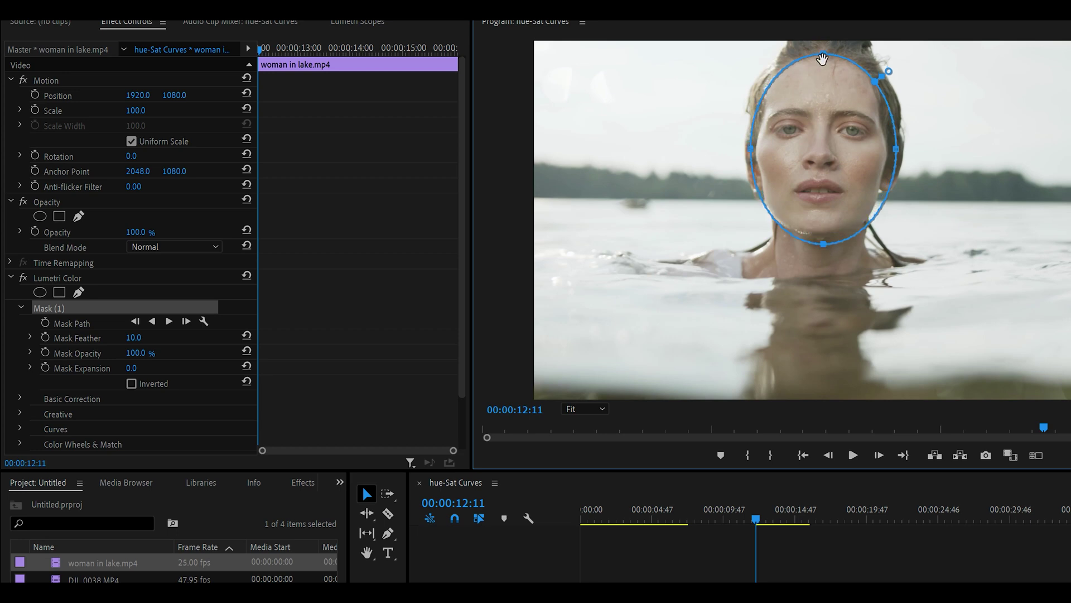
pyautogui.moveTo(823, 54); pyautogui.dragTo(822, 48)
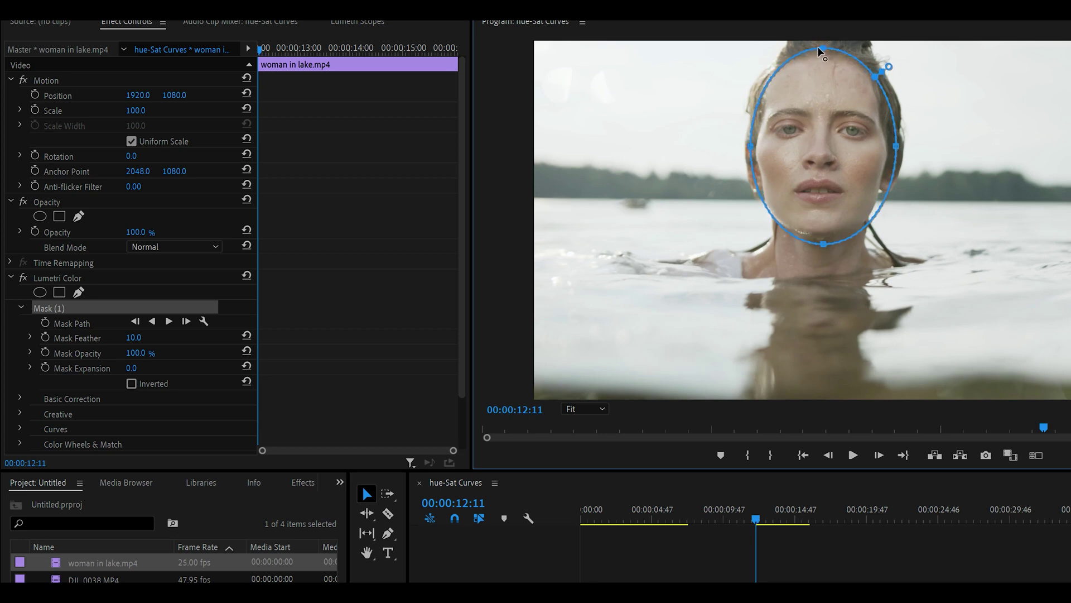
pyautogui.moveTo(827, 91); pyautogui.dragTo(822, 89)
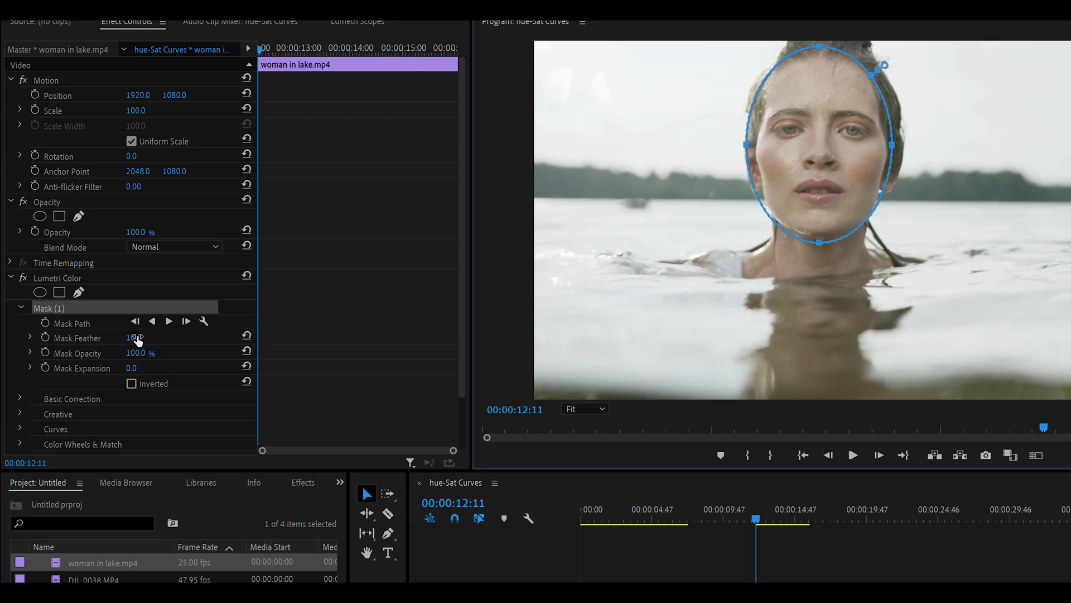
pyautogui.moveTo(139, 339); pyautogui.dragTo(199, 343)
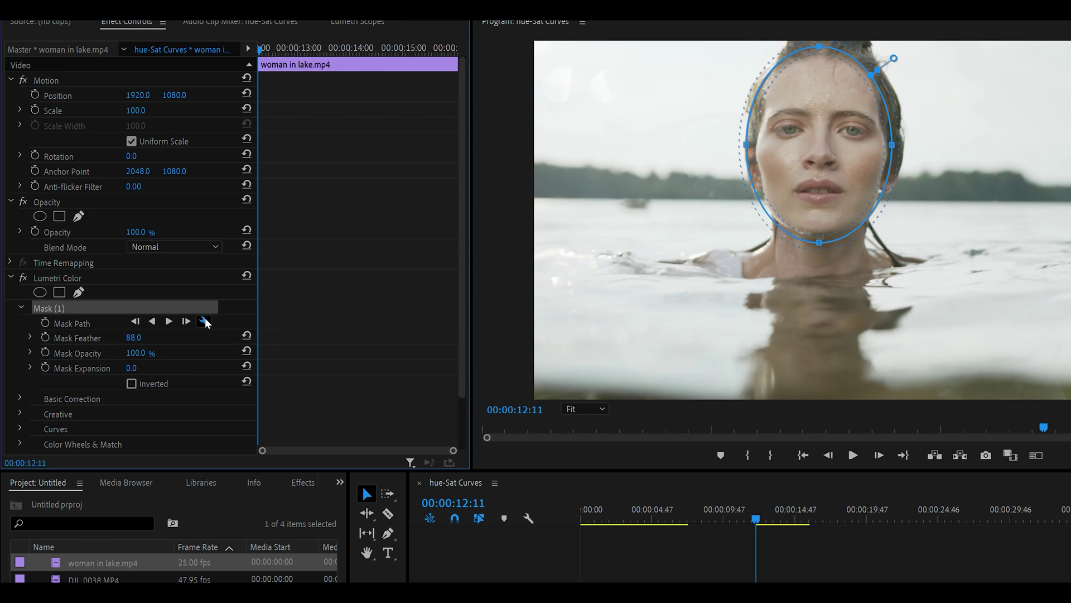
# Toggle Preview on and off in the face mask's tracking-method menu
pyautogui.click(203, 323)
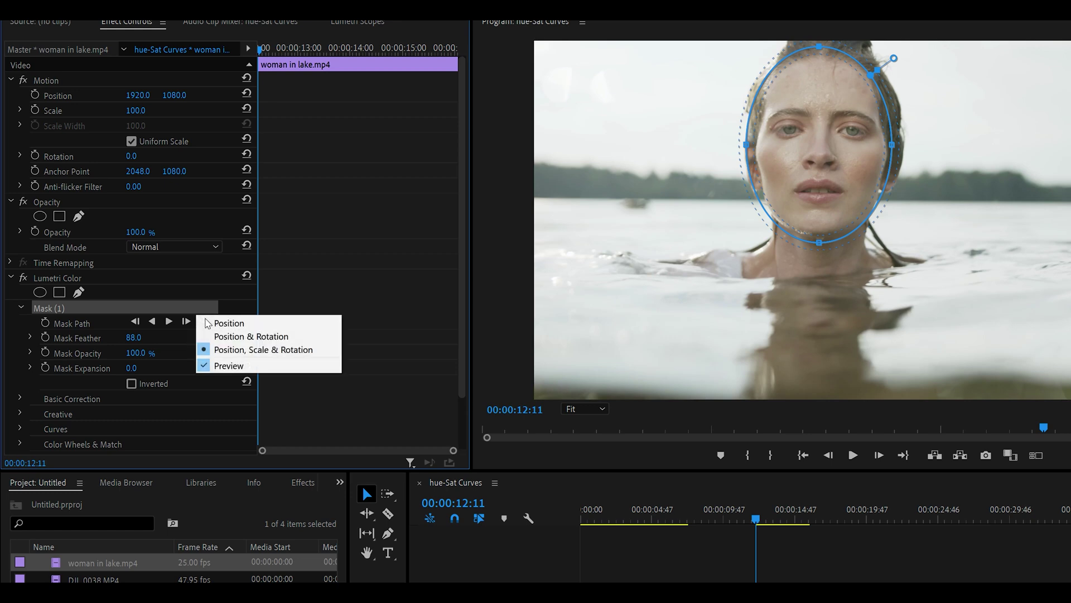
pyautogui.click(222, 370)
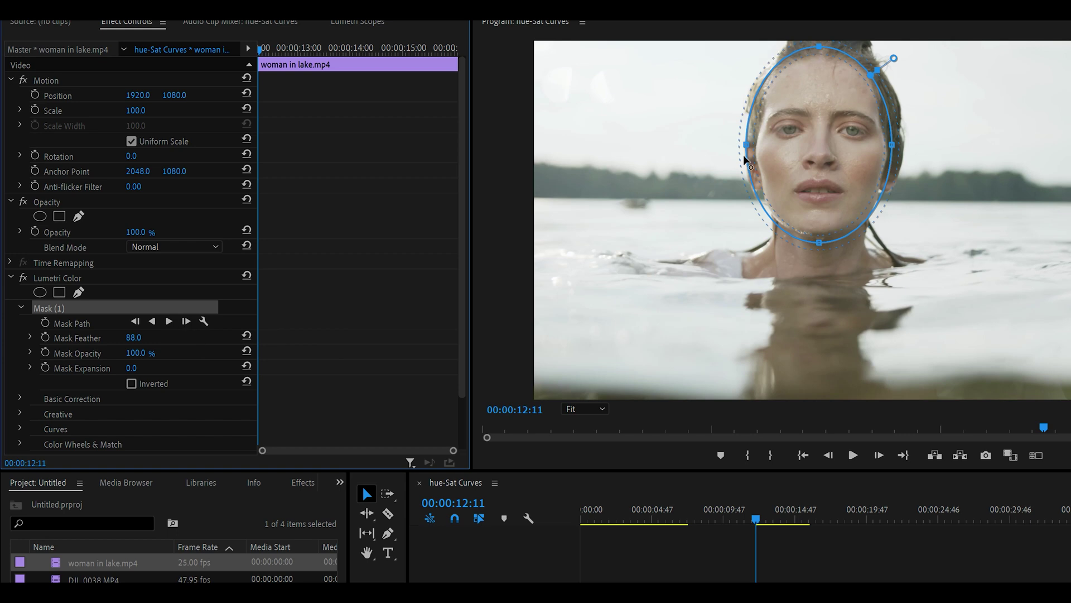
pyautogui.click(203, 321)
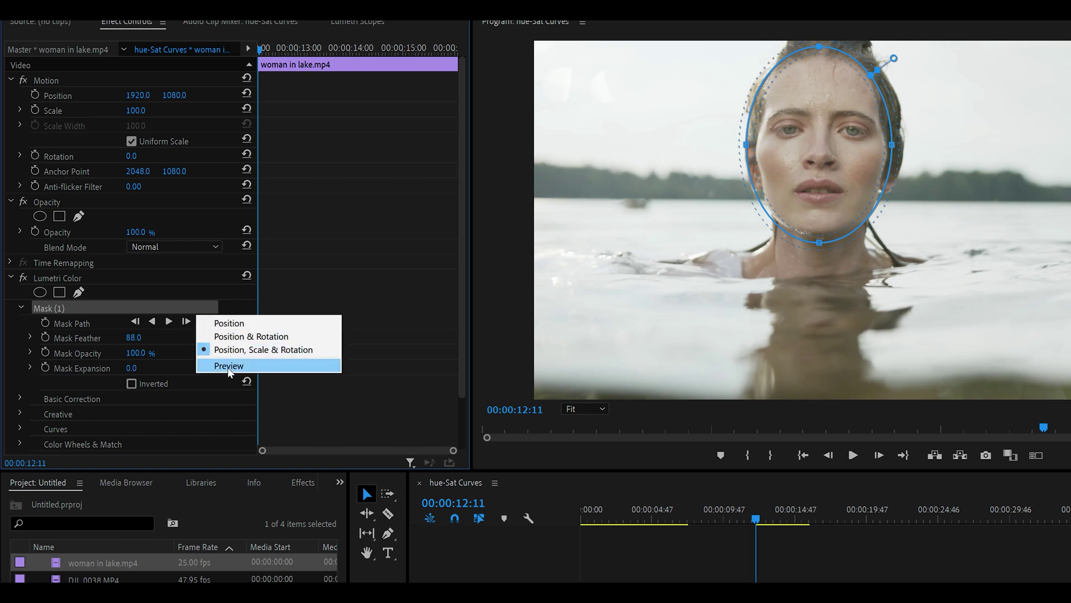
pyautogui.click(226, 367)
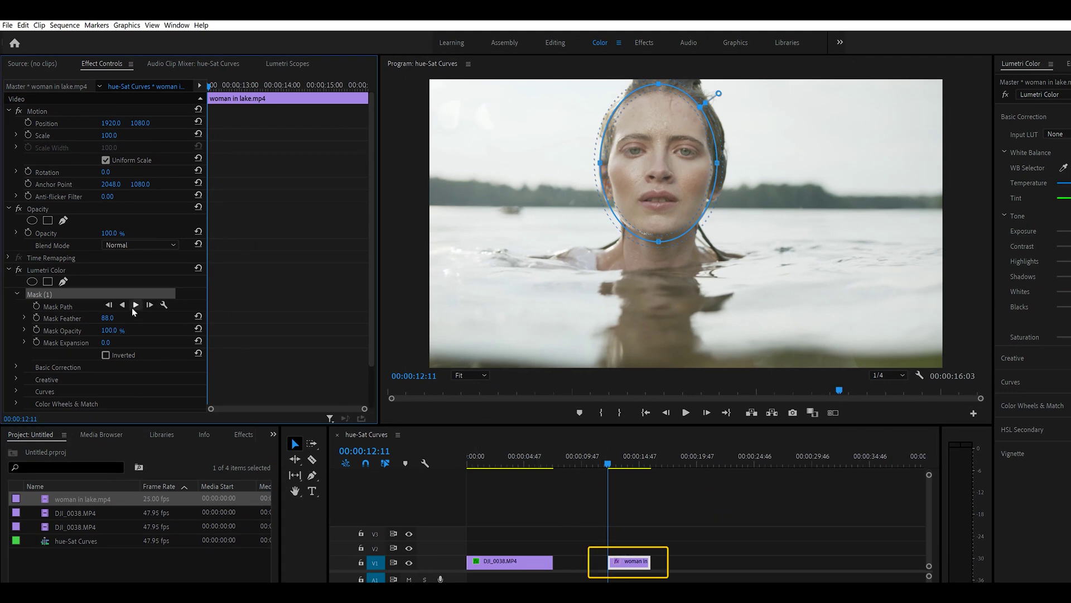
# Track the face mask forward to 12:38, then widen it slightly to refit the face
pyautogui.click(135, 305)
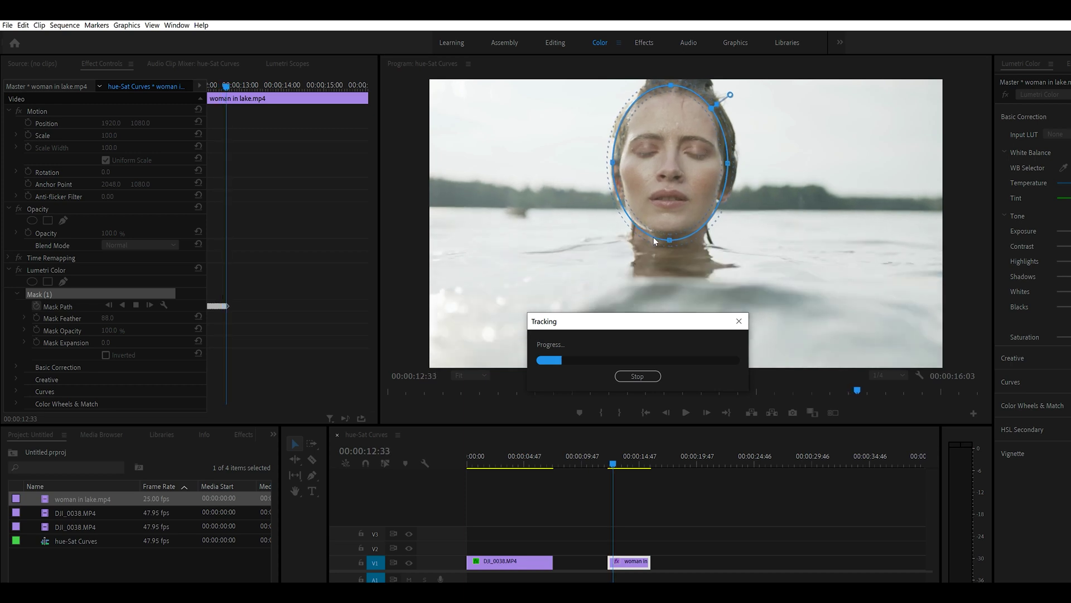
pyautogui.click(647, 377)
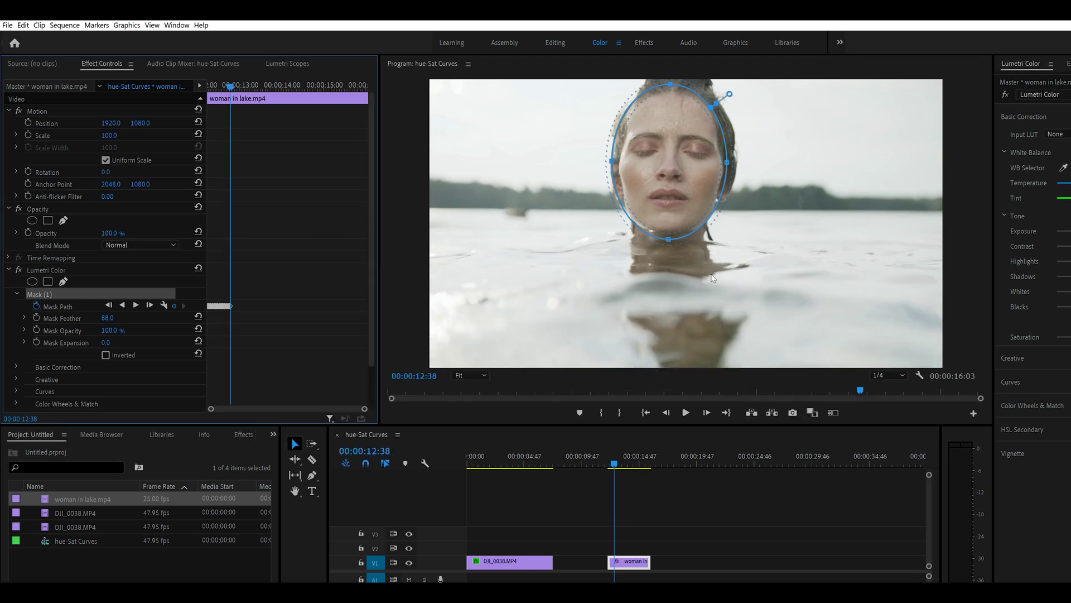
pyautogui.moveTo(727, 163); pyautogui.dragTo(729, 166)
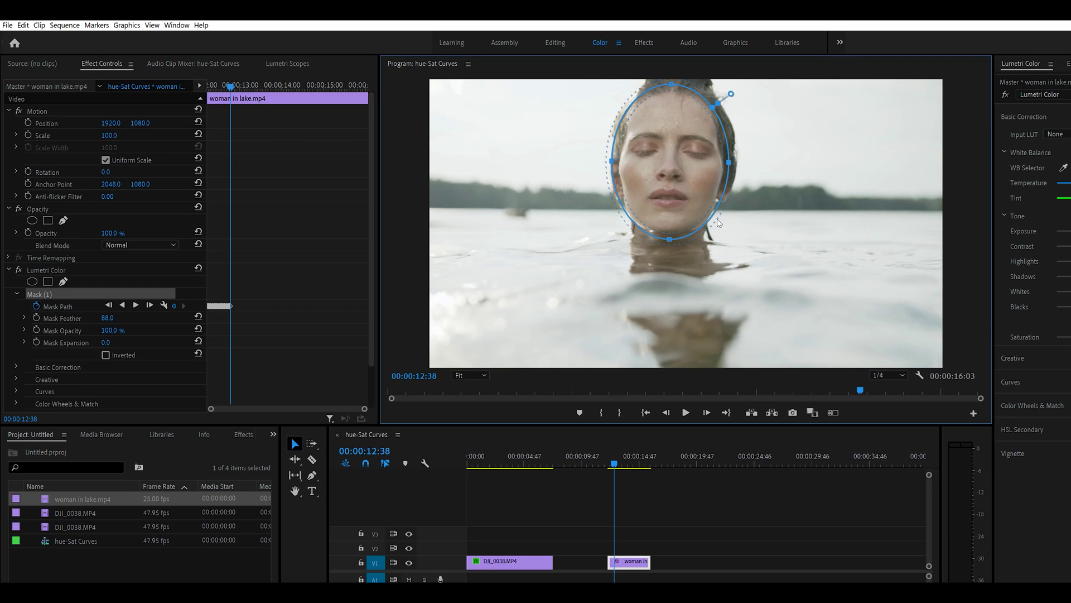
# Resume forward tracking of the face mask to the clip's end at 16:02
pyautogui.click(136, 305)
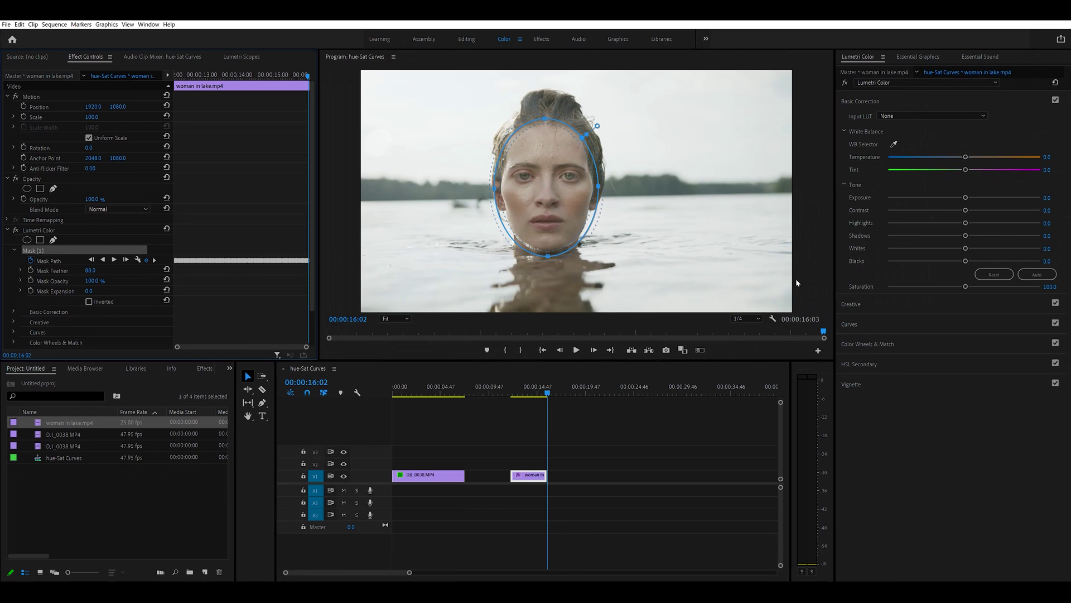
# Shift the face's Midtones colour wheel, compare via the bypass toggle, and hide the mask outline
pyautogui.click(859, 346)
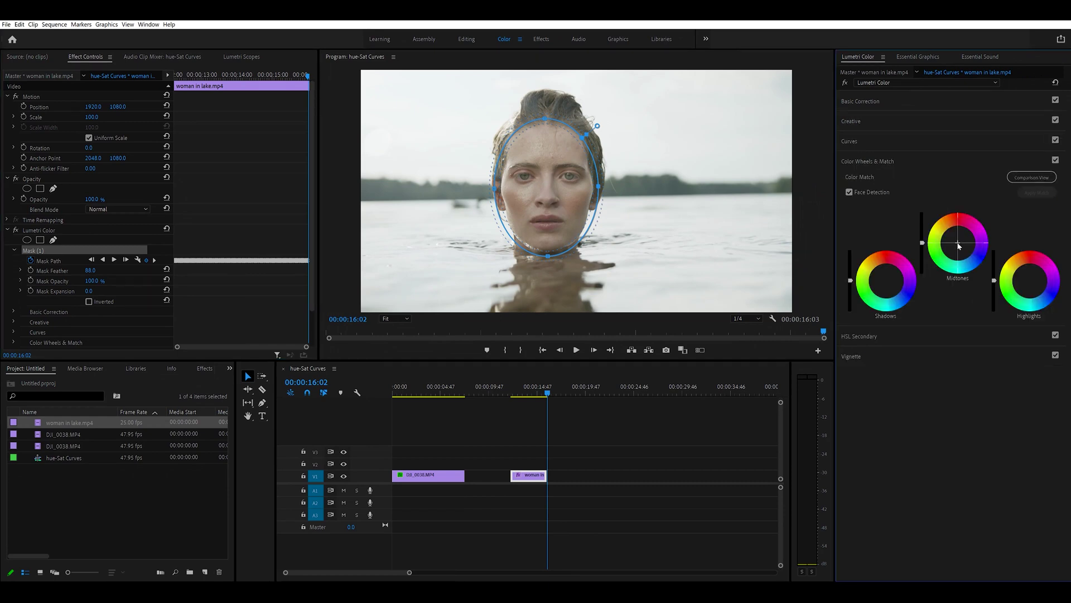
pyautogui.moveTo(959, 246); pyautogui.dragTo(928, 192)
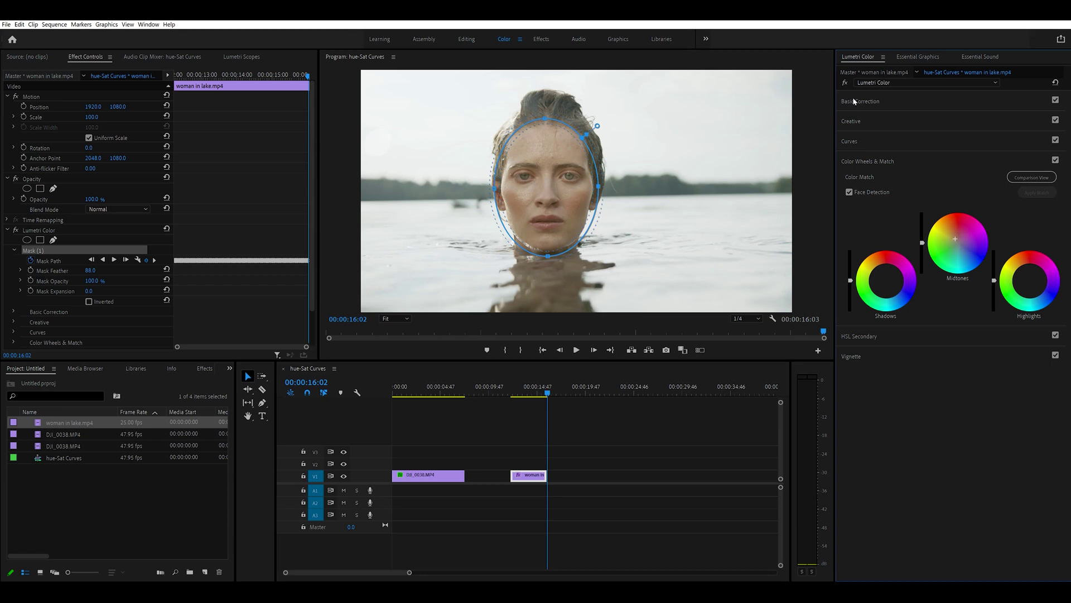
pyautogui.click(845, 83)
pyautogui.click(845, 84)
pyautogui.click(70, 232)
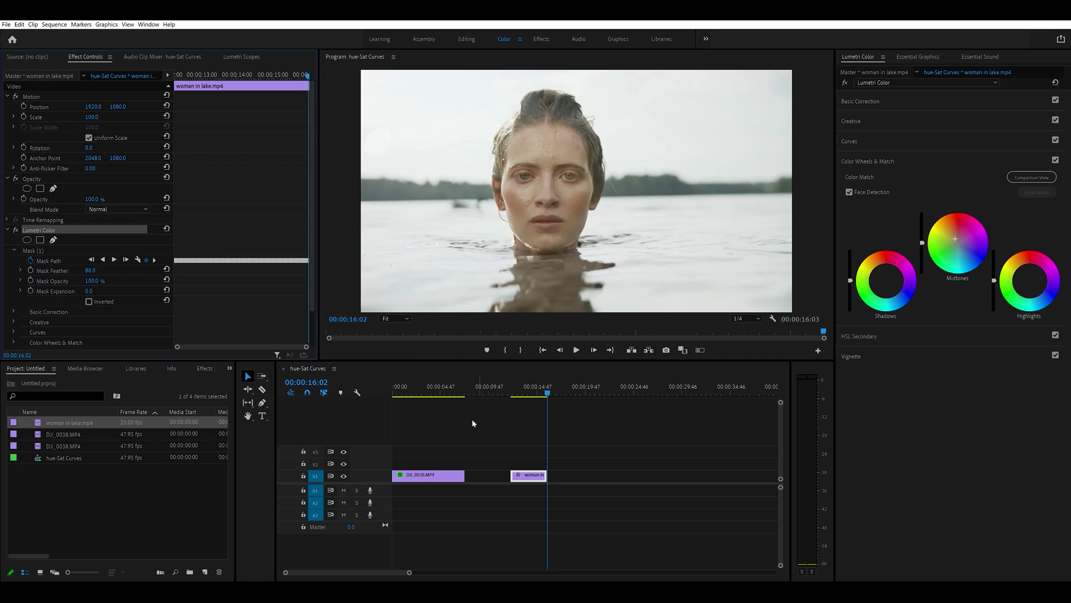
# Replay the lake clip from about 12:21, then again from 12:28, to check the face-tracked grade
pyautogui.click(514, 393)
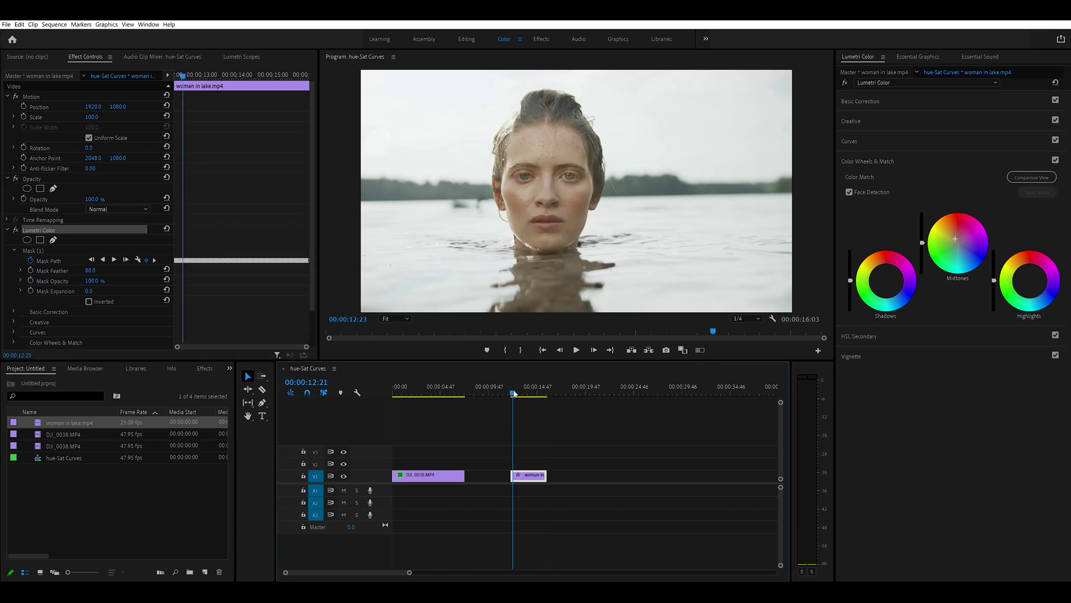
pyautogui.click(576, 350)
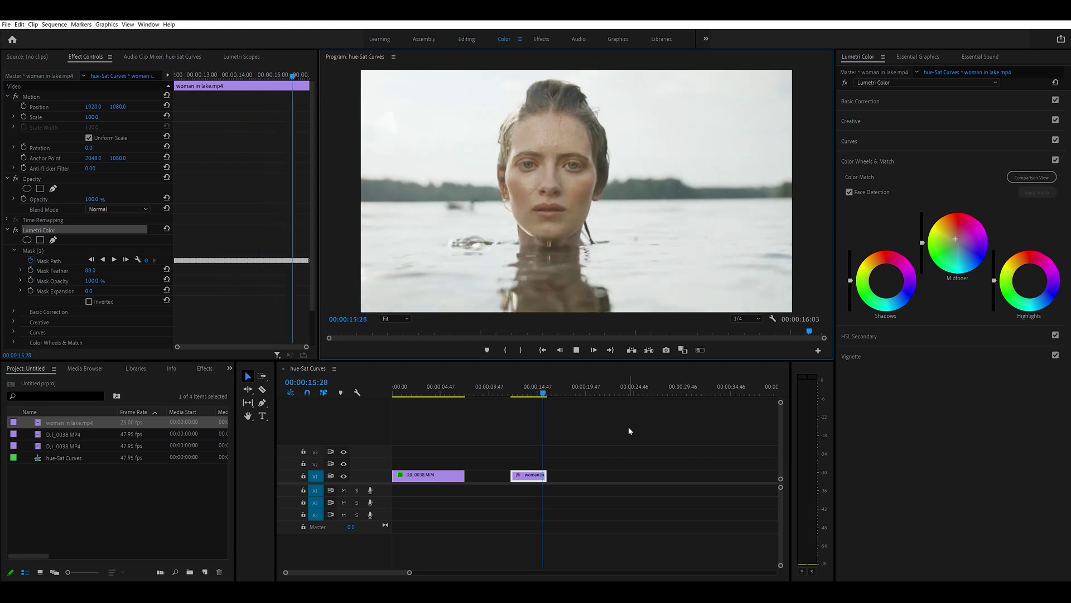
pyautogui.click(515, 393)
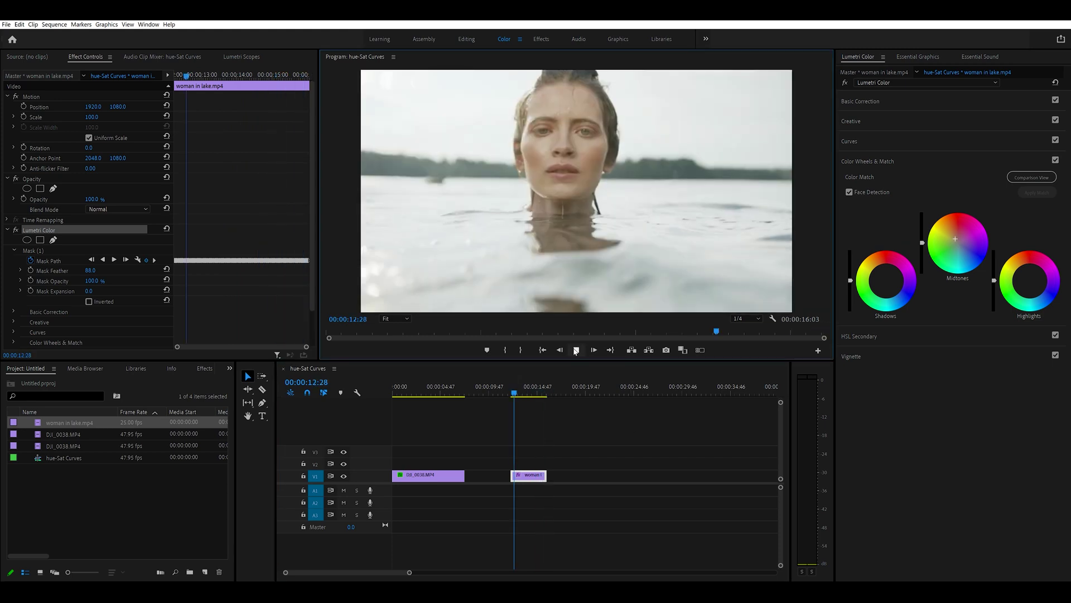